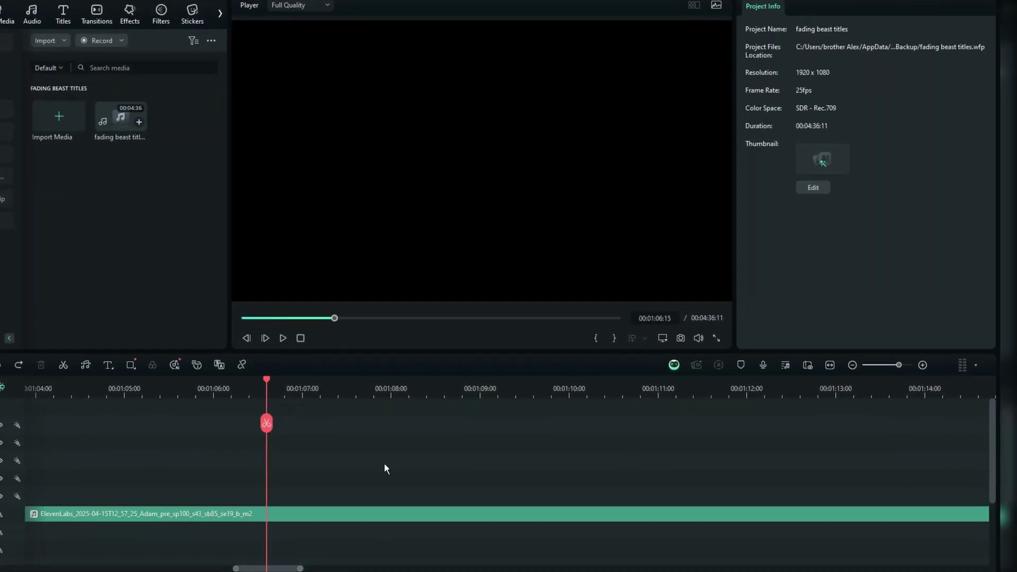
# Step: Add a Quick Text title and replace its placeholder text with '10 Players Remain.'
pyautogui.click(112, 366)
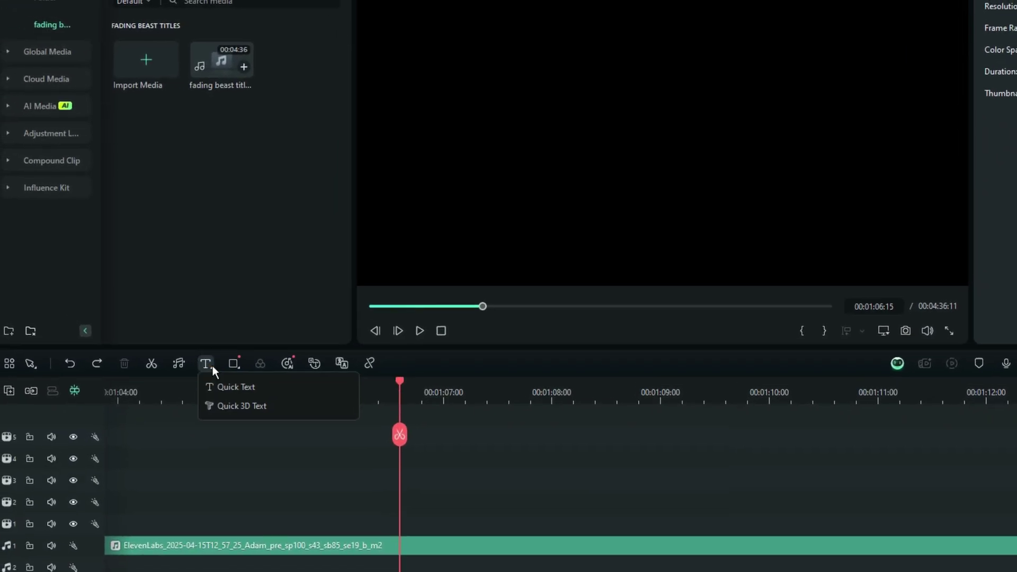
pyautogui.click(235, 387)
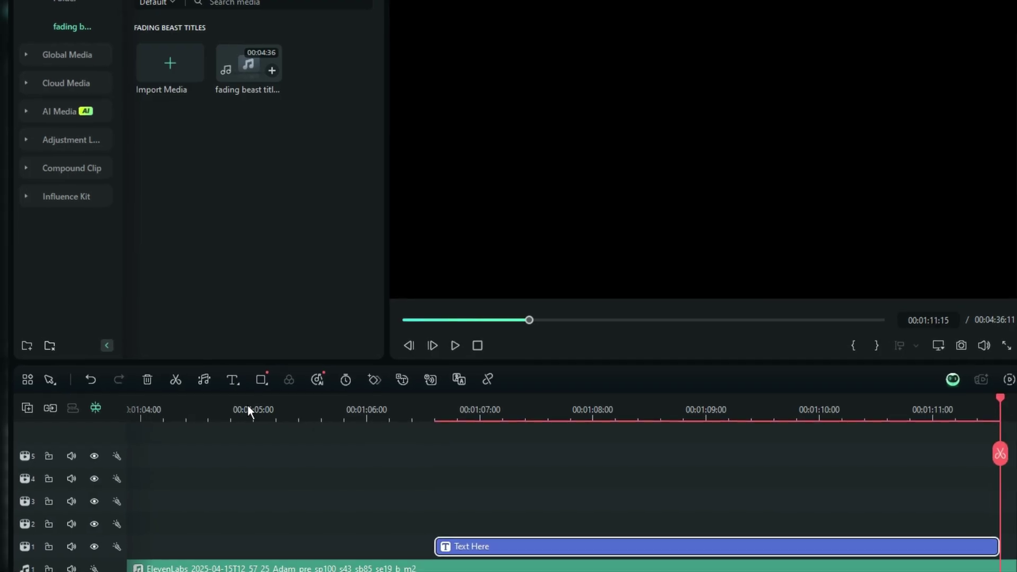
pyautogui.click(471, 414)
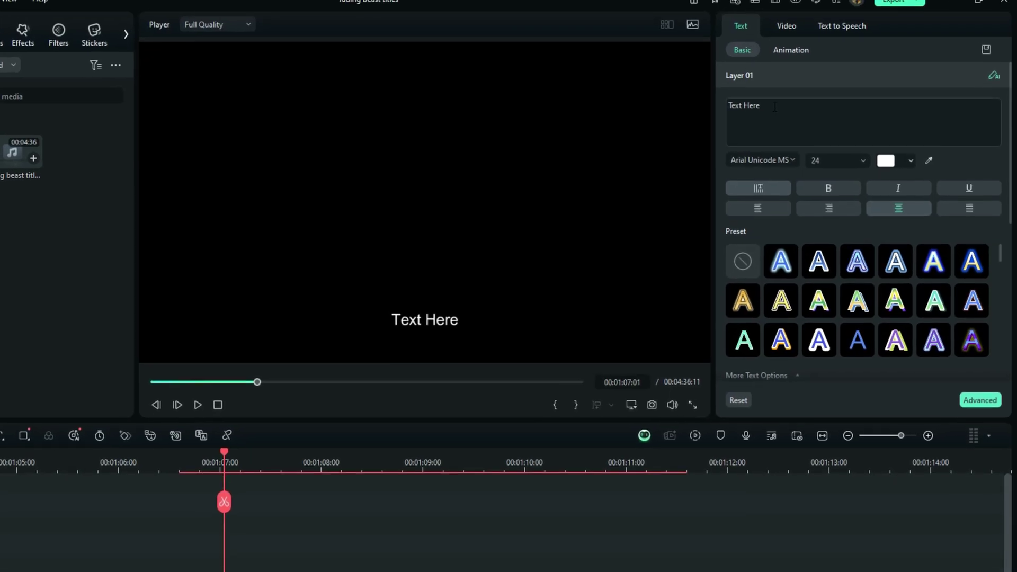
pyautogui.tripleClick(770, 119)
pyautogui.write('10 Players Remain.')
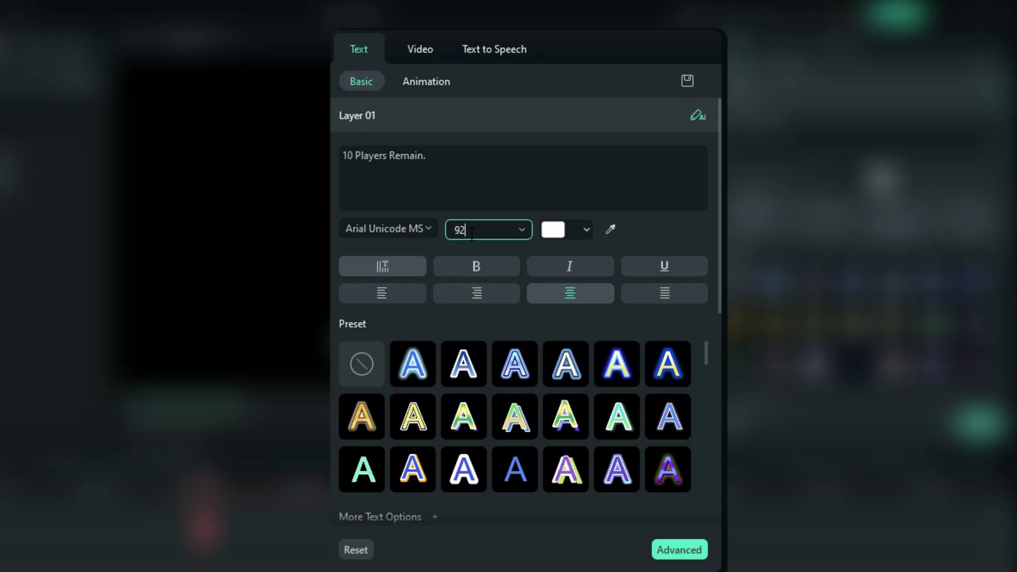
# Step: Set the title font to Impact at size 92
pyautogui.click(400, 231)
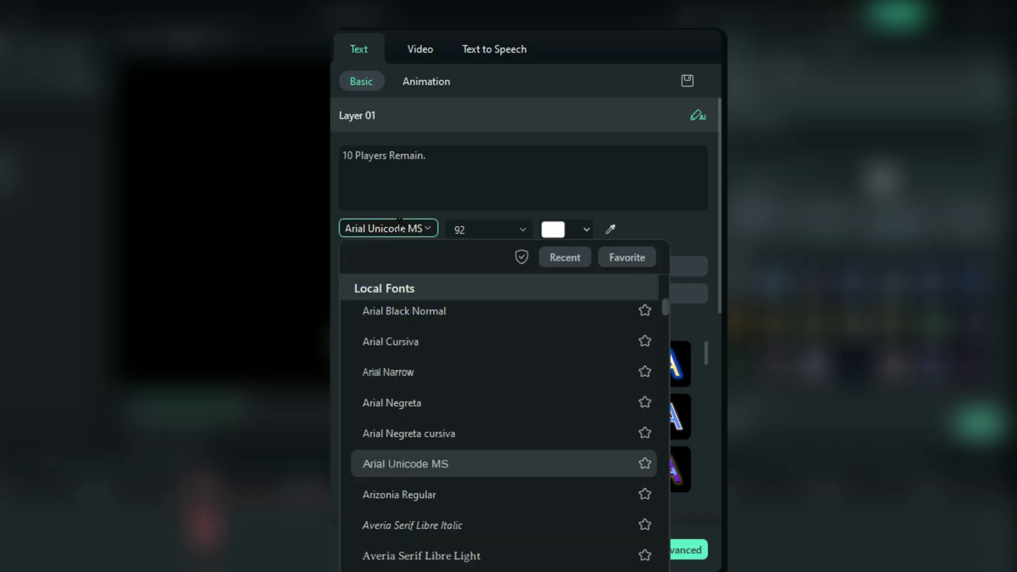
pyautogui.doubleClick(399, 227)
pyautogui.write('impact')
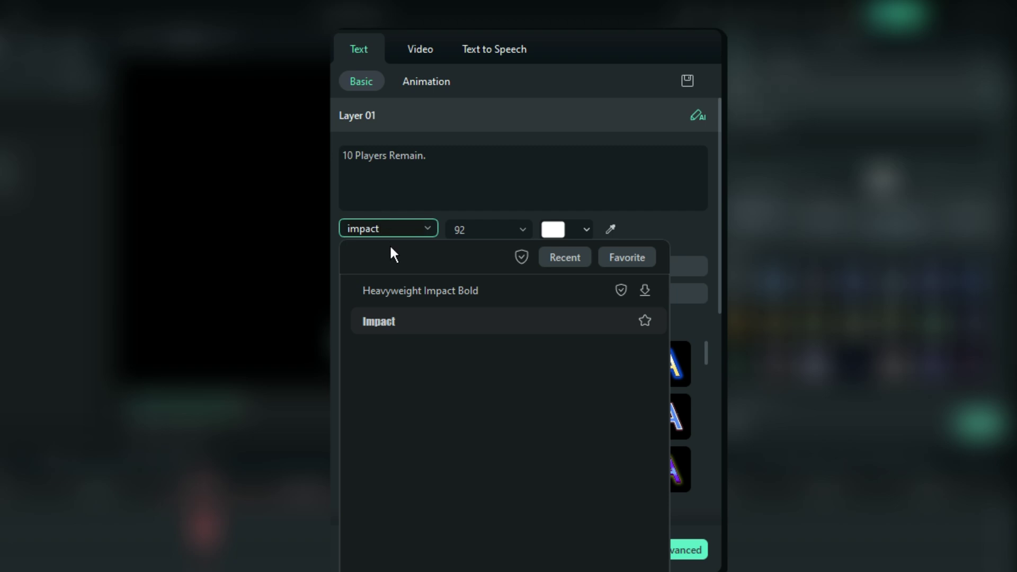
pyautogui.click(398, 320)
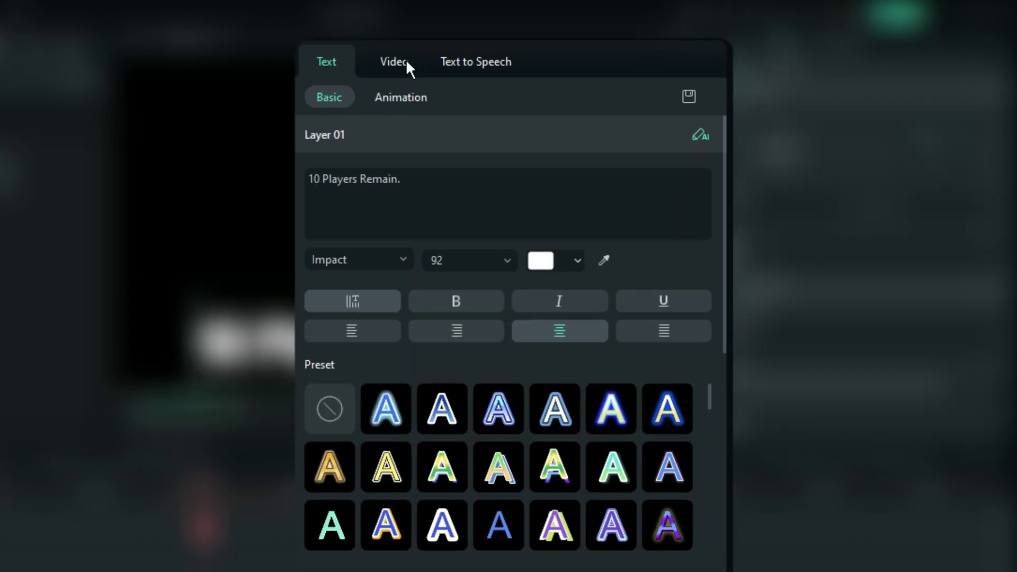
# Step: Scale the title down to 86% on both axes
pyautogui.click(406, 63)
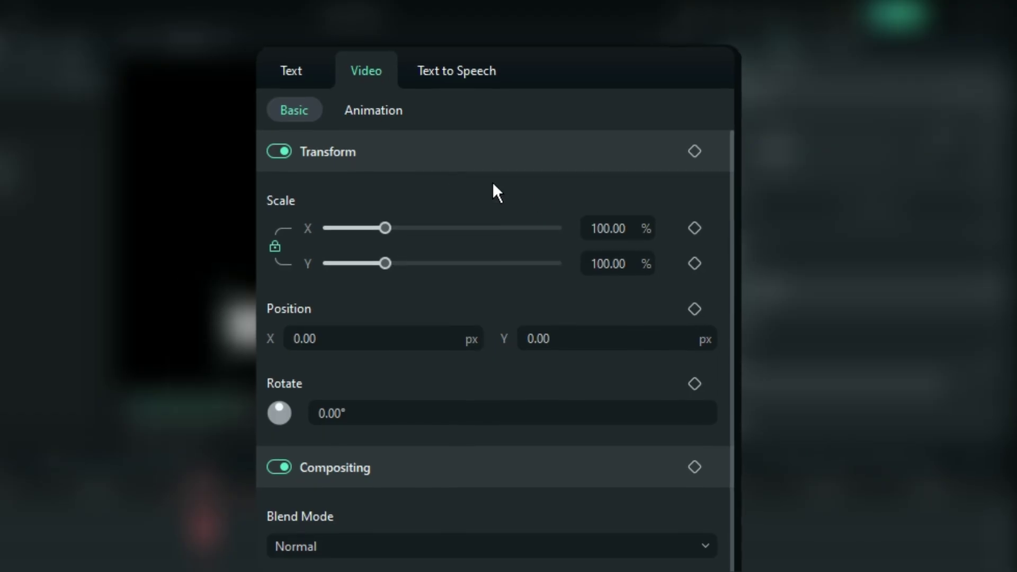
pyautogui.click(618, 222)
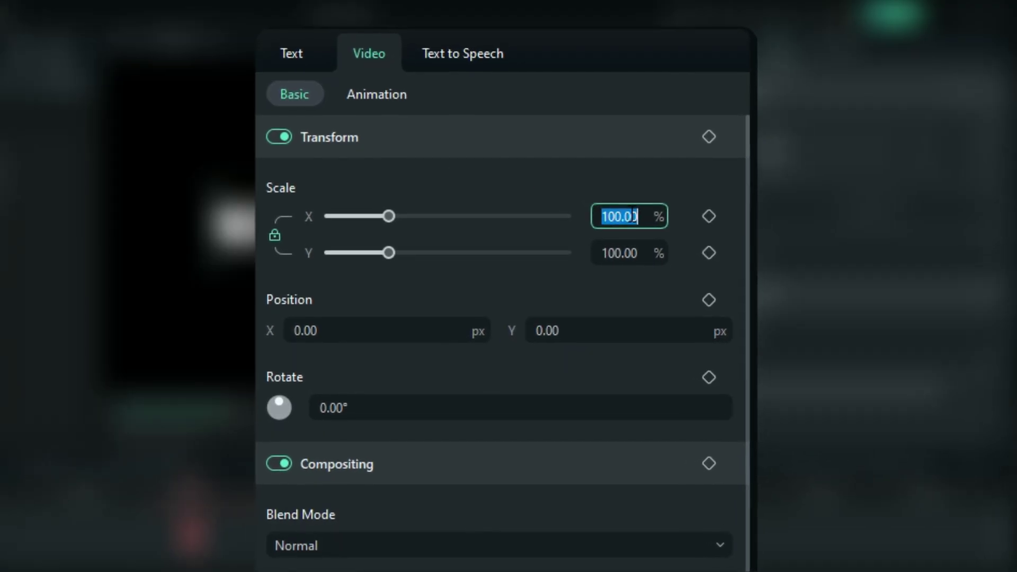
pyautogui.write('86')
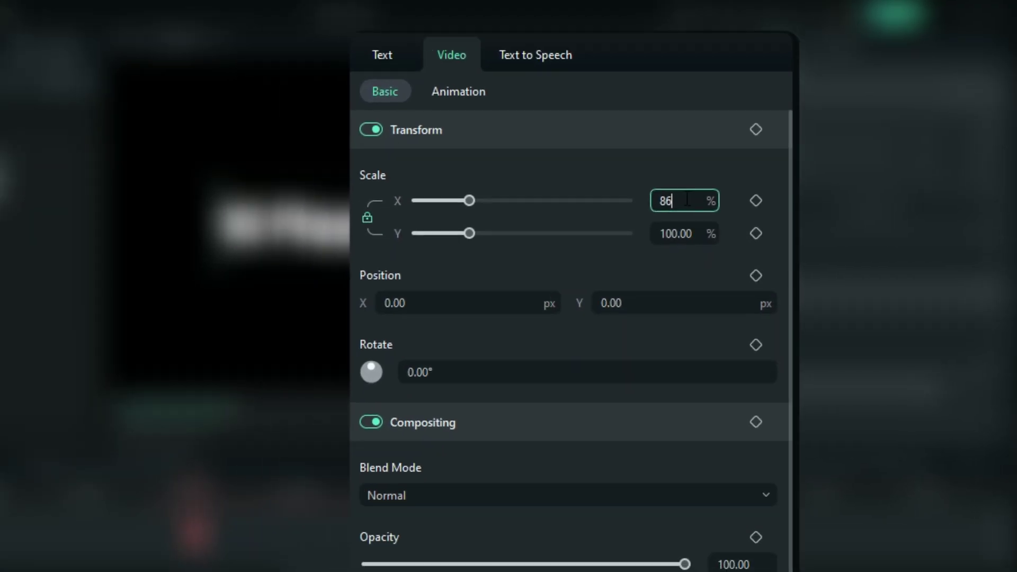
pyautogui.press('Return')
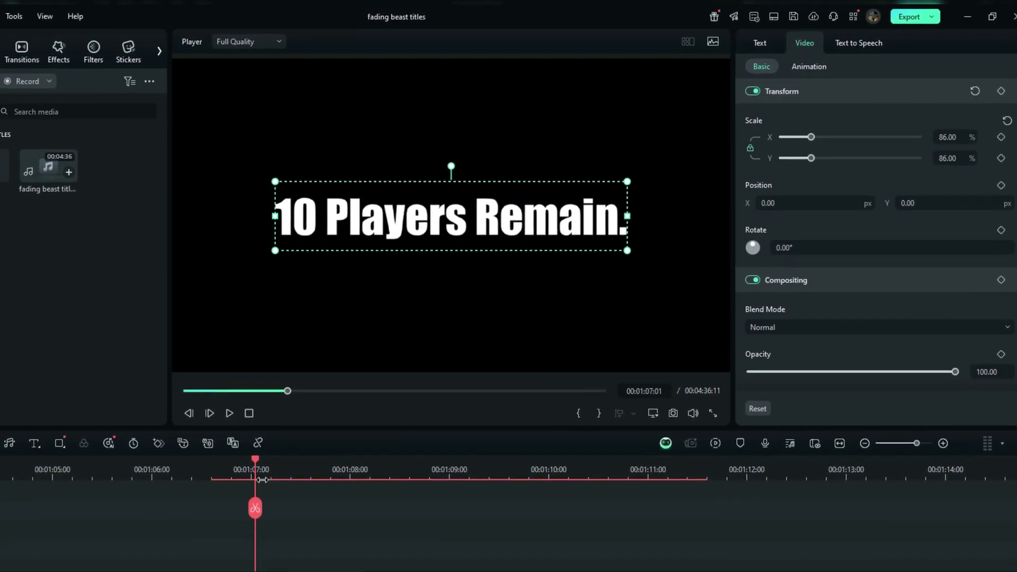
# Step: Convert the title clip into a compound clip named 'text colr xhange'
pyautogui.click(225, 570)
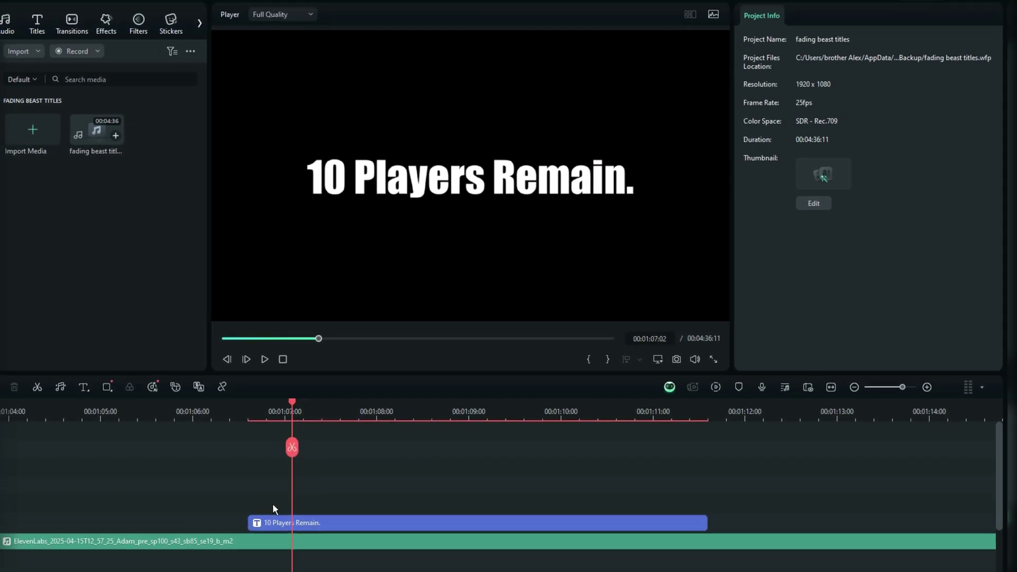
pyautogui.rightClick(290, 522)
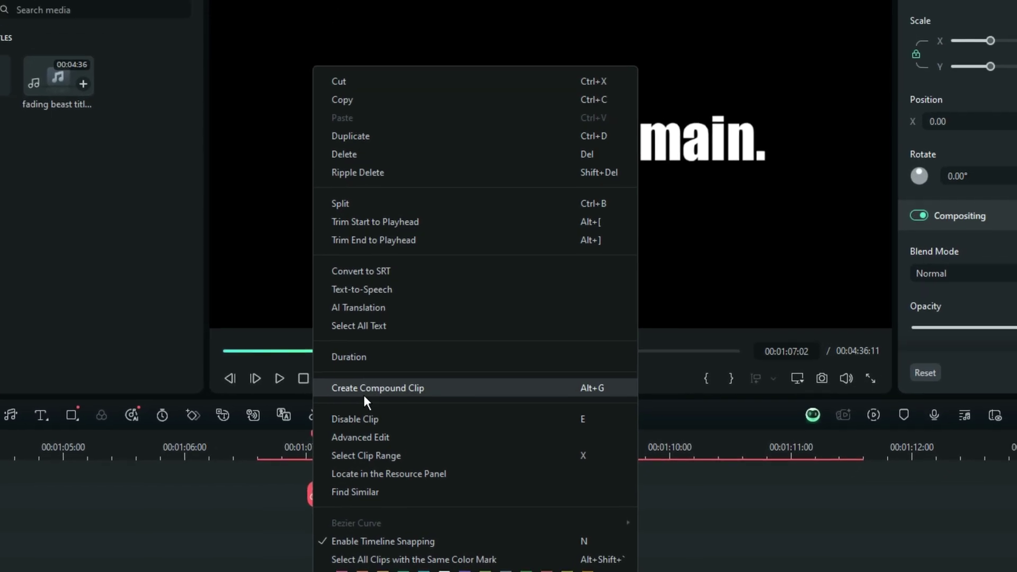
pyautogui.click(363, 393)
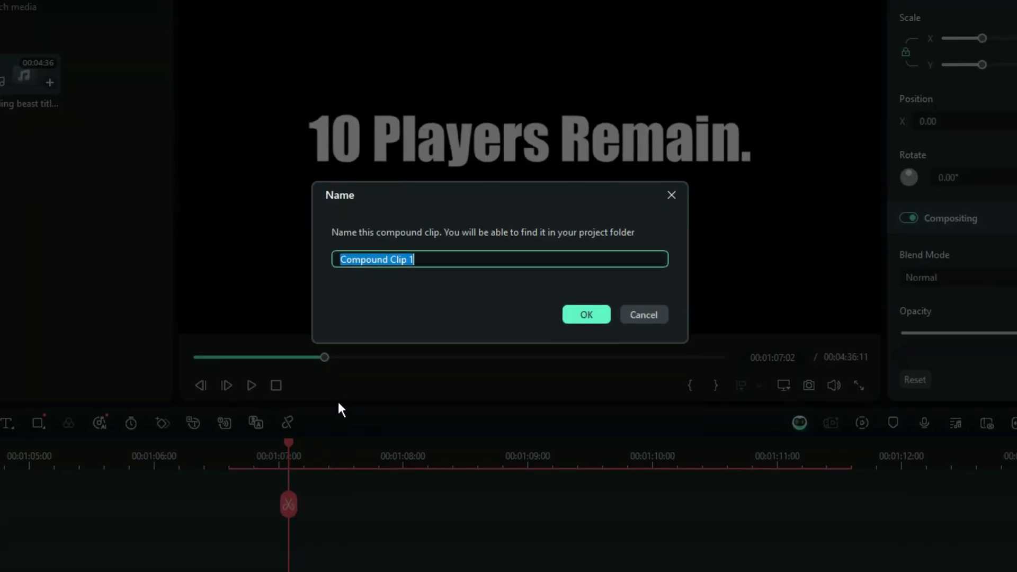
pyautogui.write('text colr xhange')
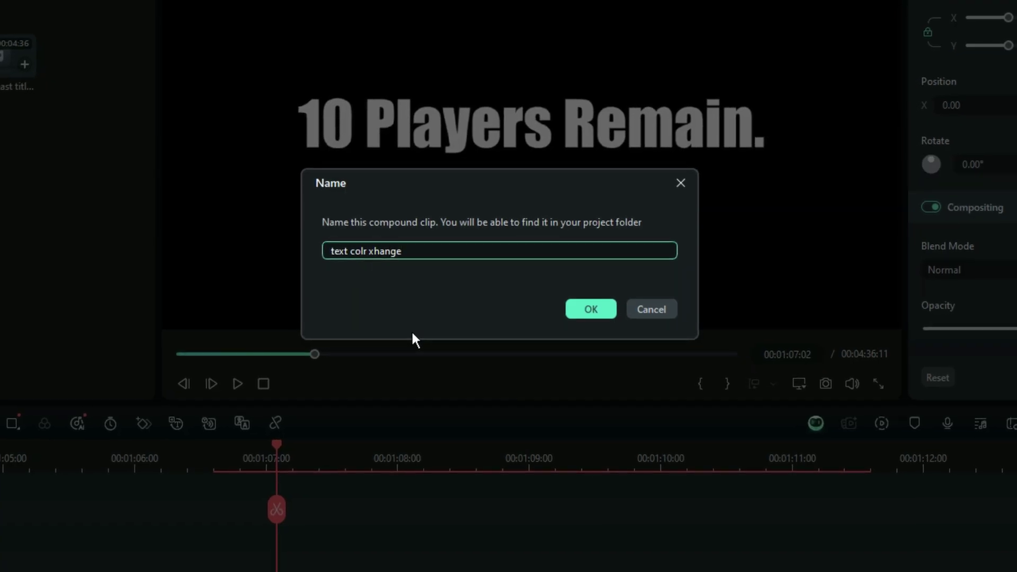
pyautogui.press('Return')
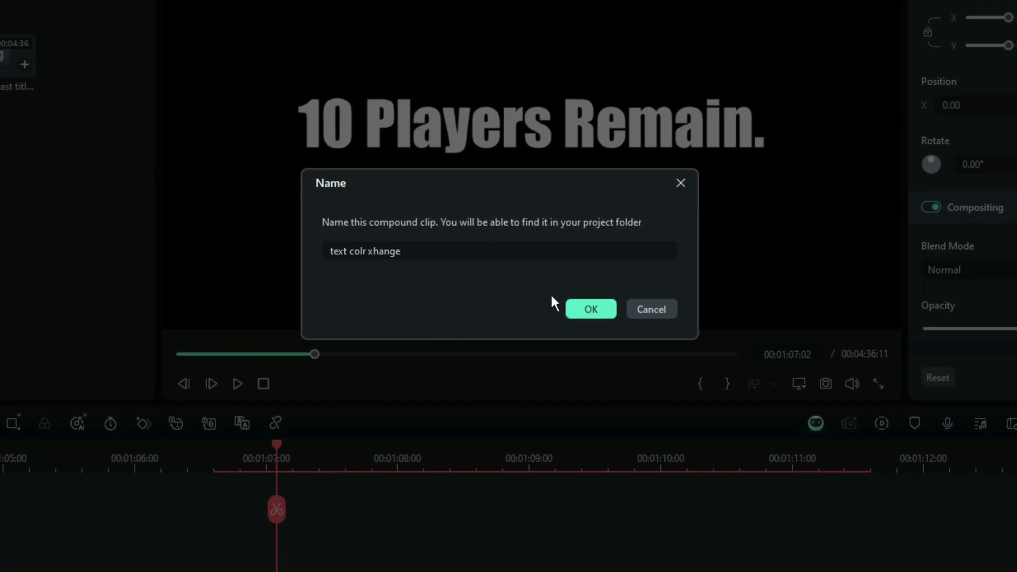
pyautogui.click(598, 314)
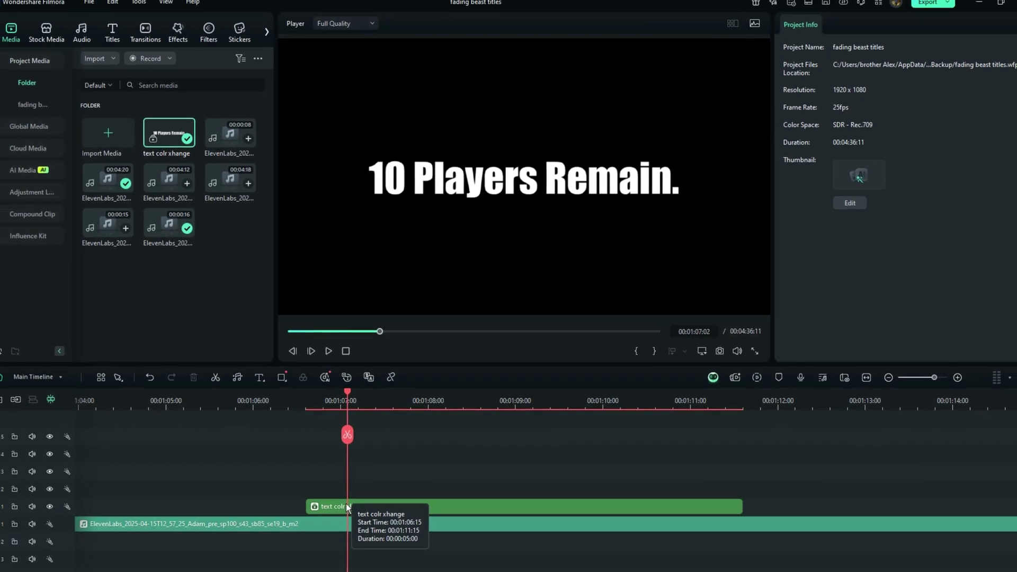
# Step: Keyframe the compound title's opacity from 100 down to 40 near the clip's end
pyautogui.click(352, 503)
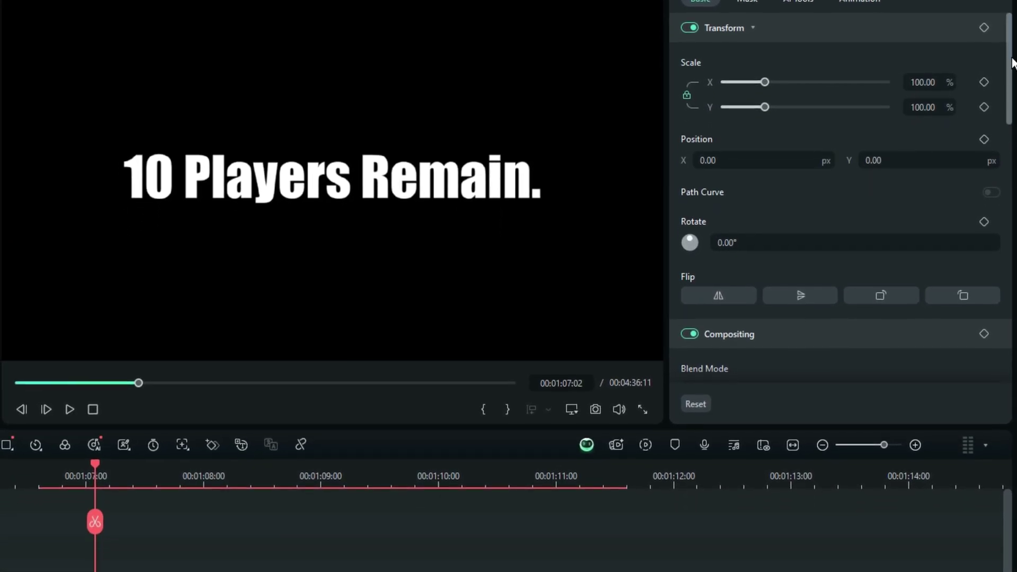
pyautogui.scroll(-5, 1010, 66)
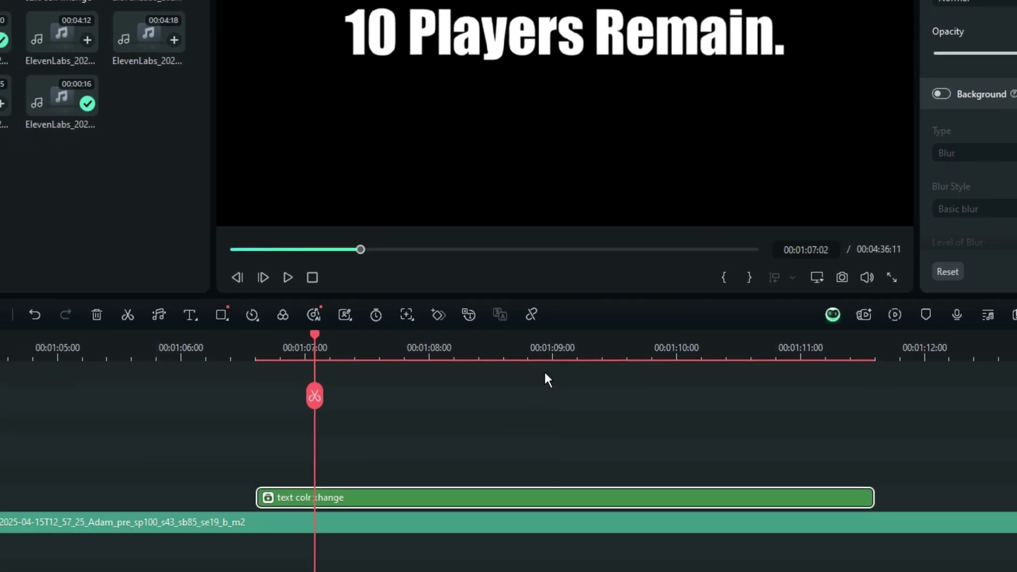
pyautogui.moveTo(314, 396); pyautogui.dragTo(352, 405)
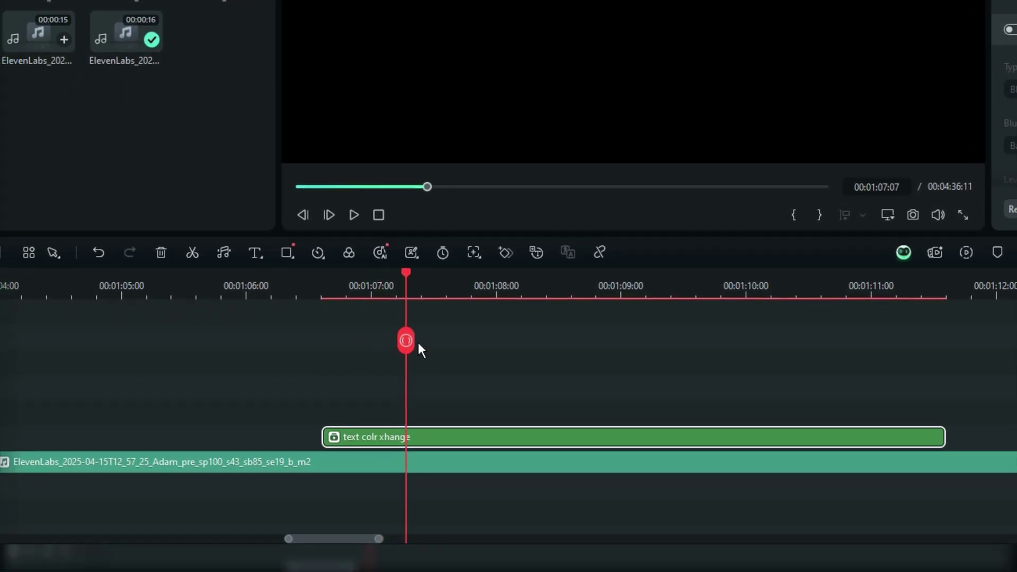
pyautogui.moveTo(418, 344); pyautogui.dragTo(666, 424)
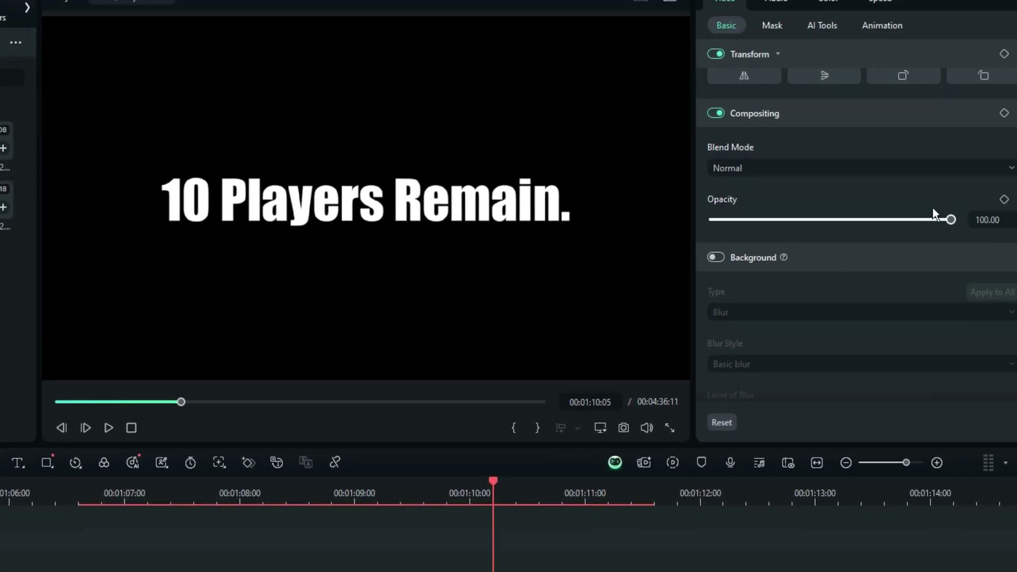
pyautogui.click(940, 266)
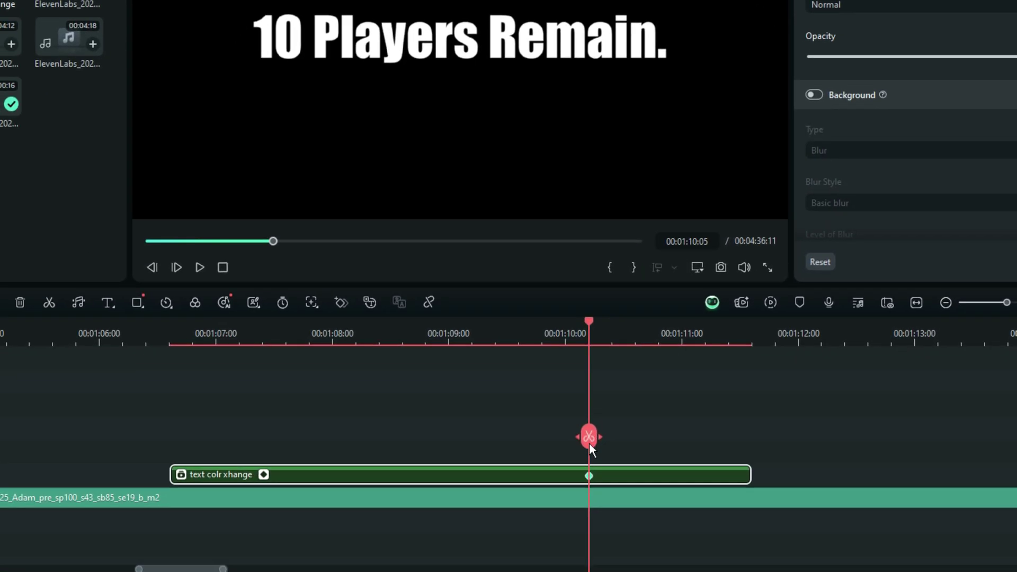
pyautogui.moveTo(589, 443); pyautogui.dragTo(631, 448)
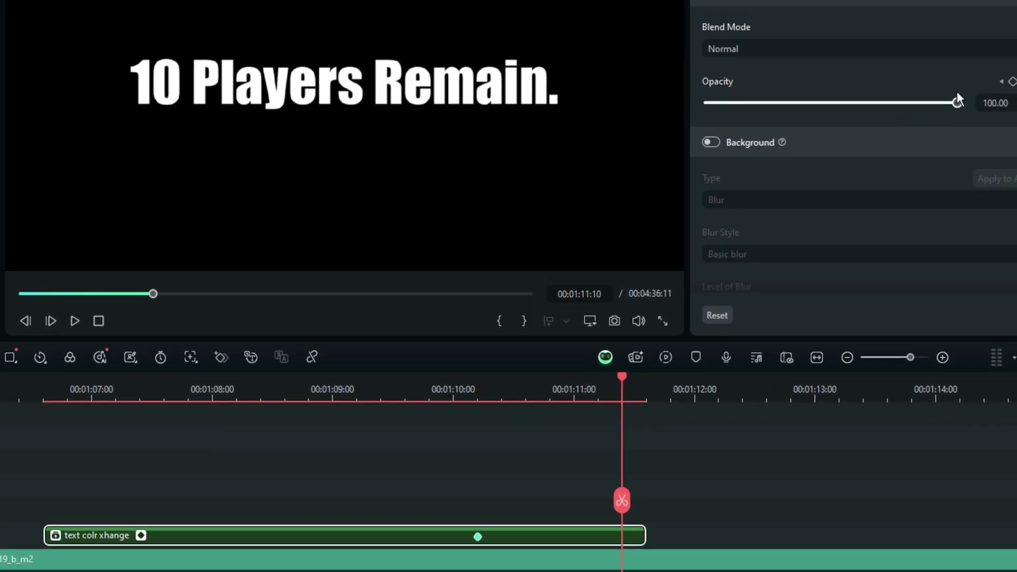
pyautogui.doubleClick(997, 103)
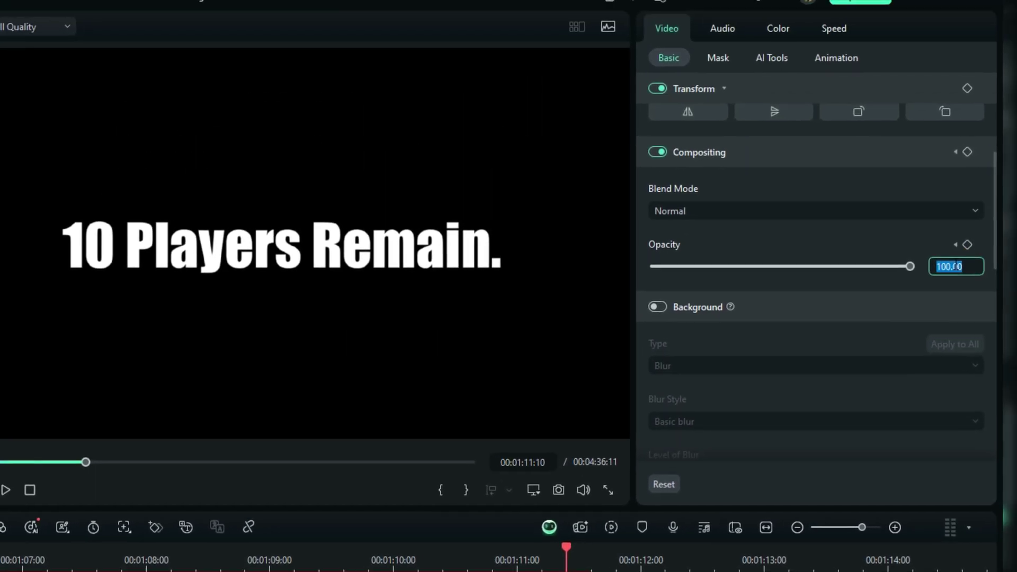
pyautogui.write('40')
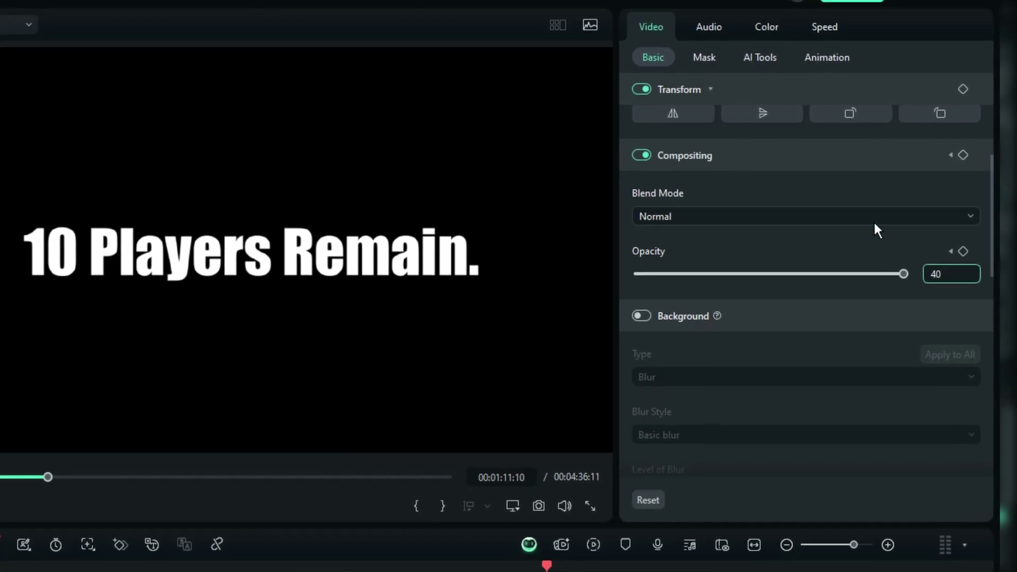
pyautogui.press('Return')
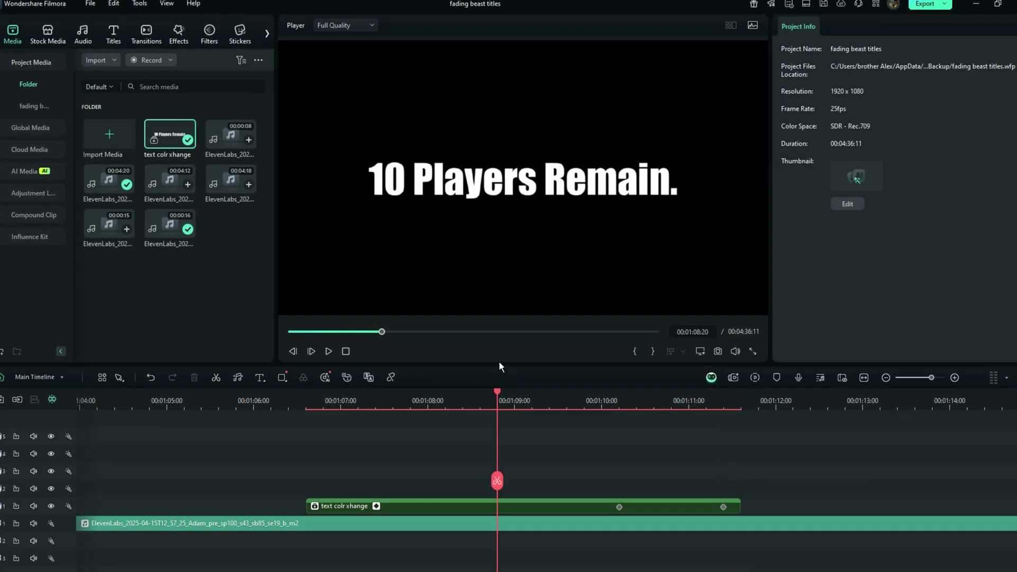
# Step: Apply the All-Purpose Color Film effect to the 'text colr xhange' title clip
pyautogui.click(168, 40)
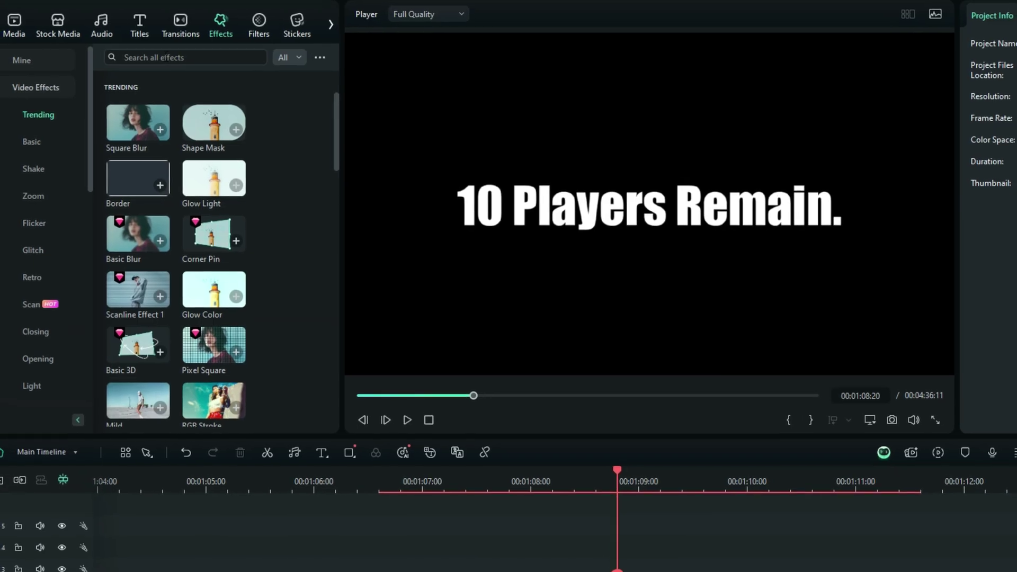
pyautogui.click(170, 56)
pyautogui.write('all pur')
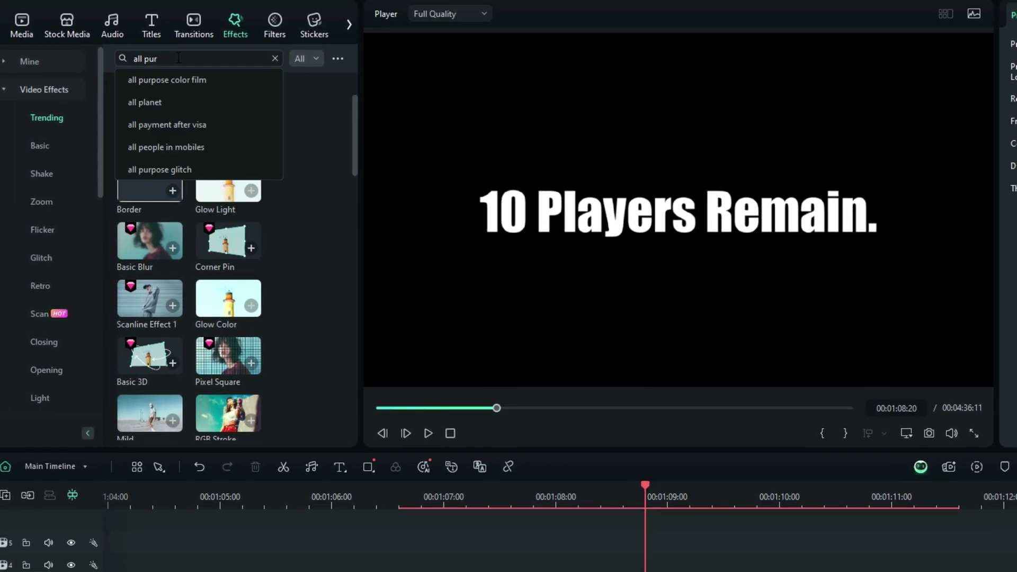
pyautogui.click(165, 83)
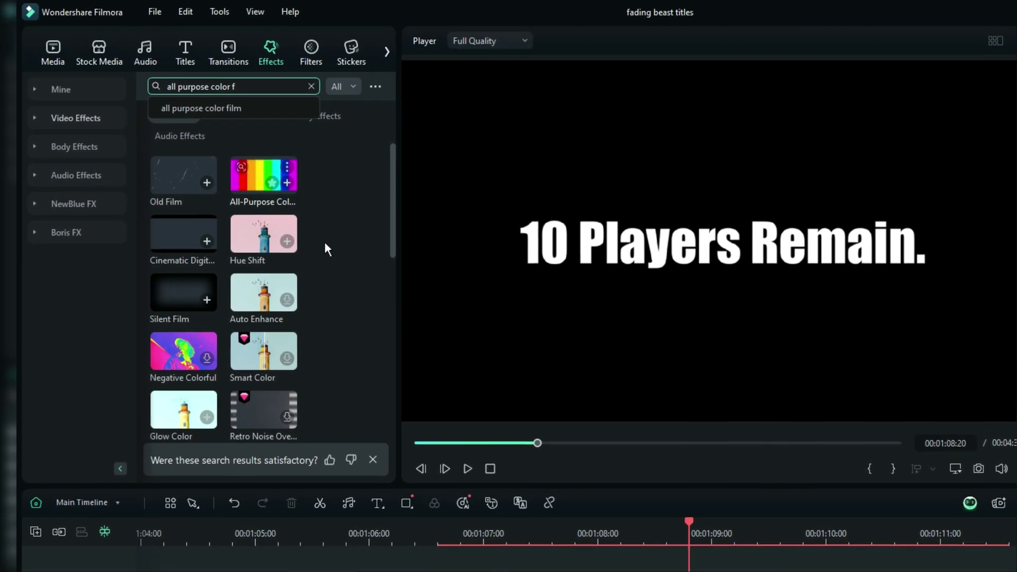
pyautogui.moveTo(264, 178); pyautogui.dragTo(452, 571)
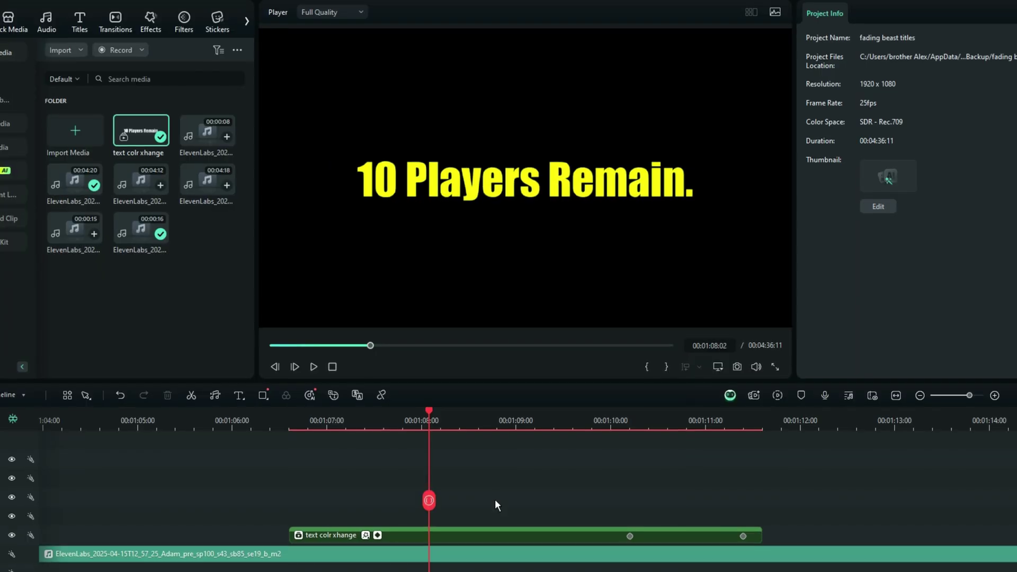
# Step: Set the title clip's color film effect colour to red
pyautogui.moveTo(429, 500); pyautogui.dragTo(512, 500)
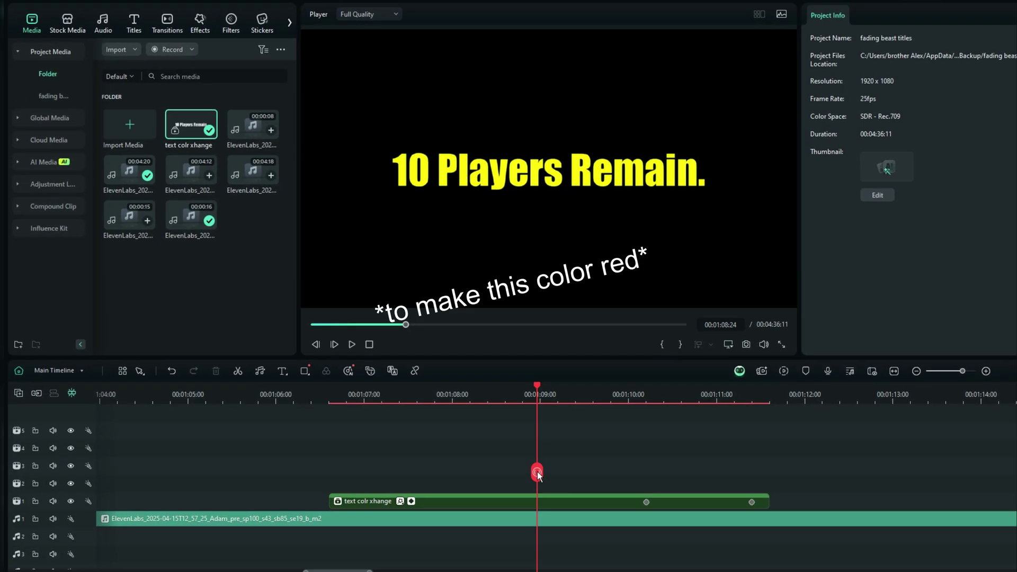
pyautogui.click(566, 501)
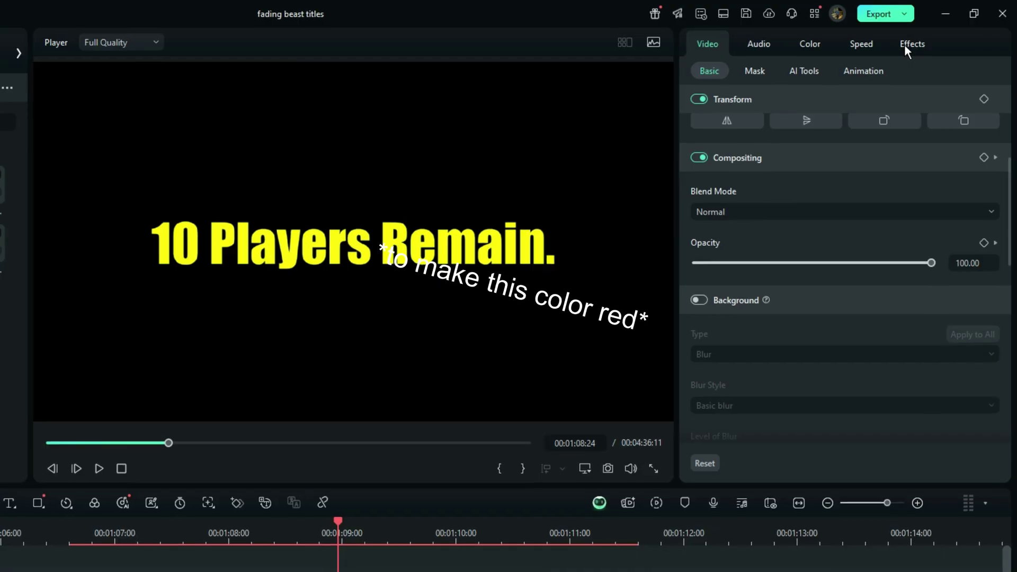
pyautogui.click(933, 36)
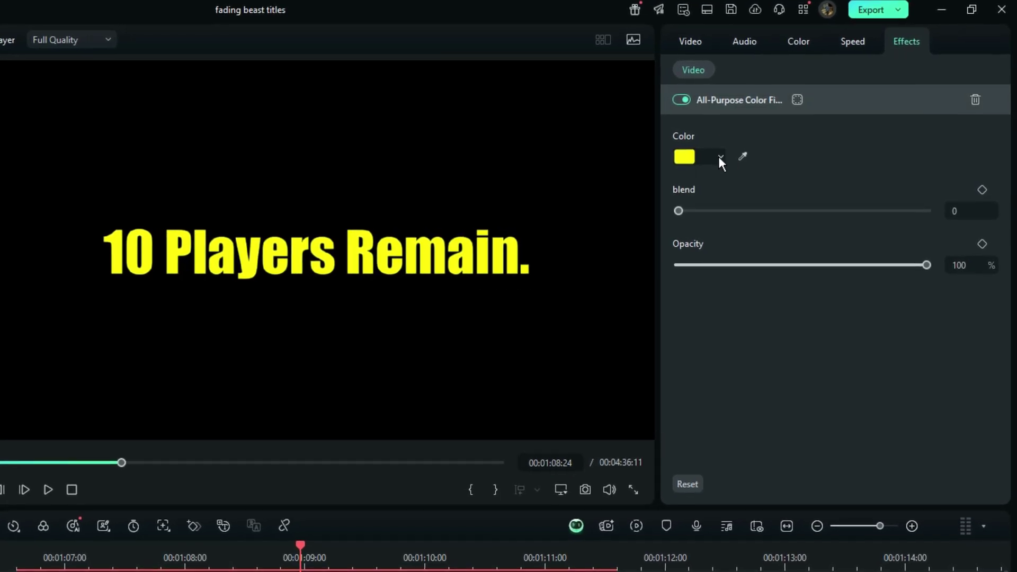
pyautogui.click(719, 157)
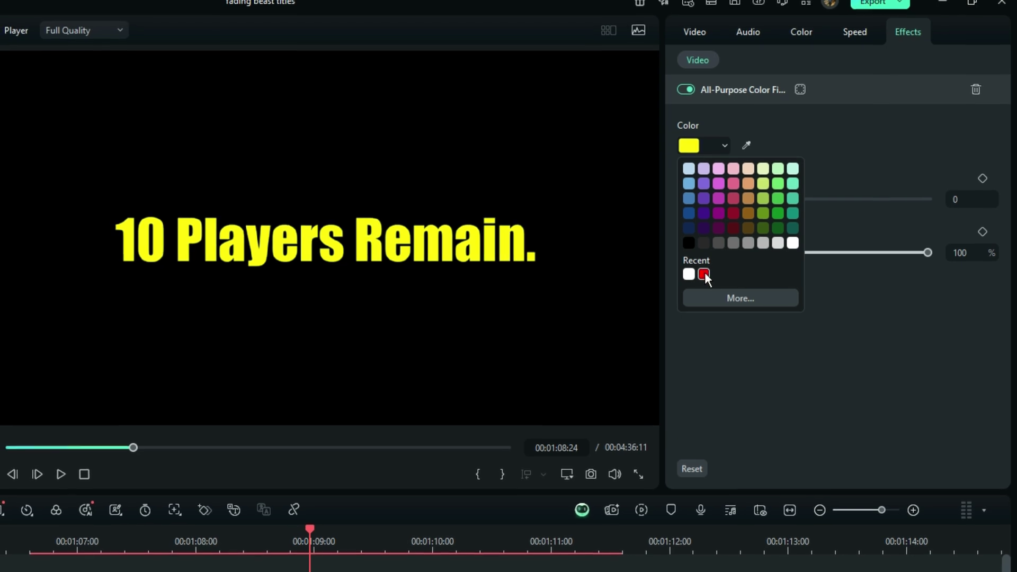
pyautogui.click(704, 273)
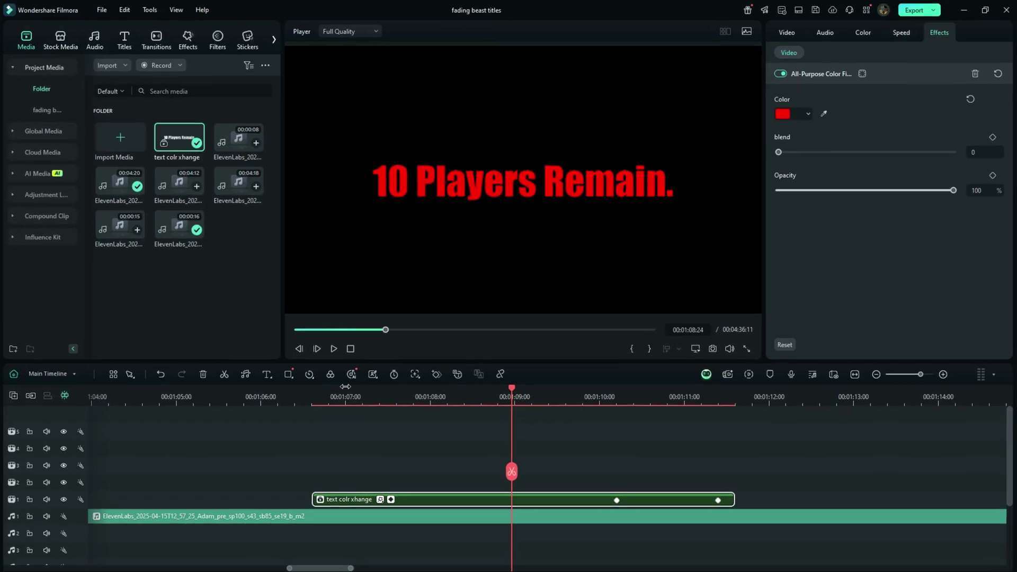
# Step: Keyframe the red filter's opacity to 0 just after the clip starts
pyautogui.click(318, 397)
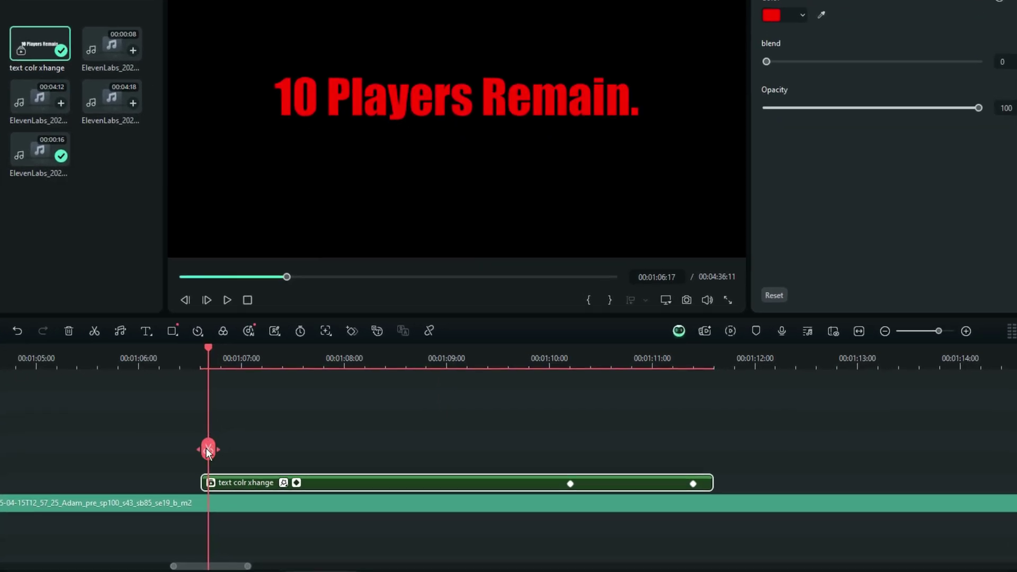
pyautogui.moveTo(207, 450); pyautogui.dragTo(300, 456)
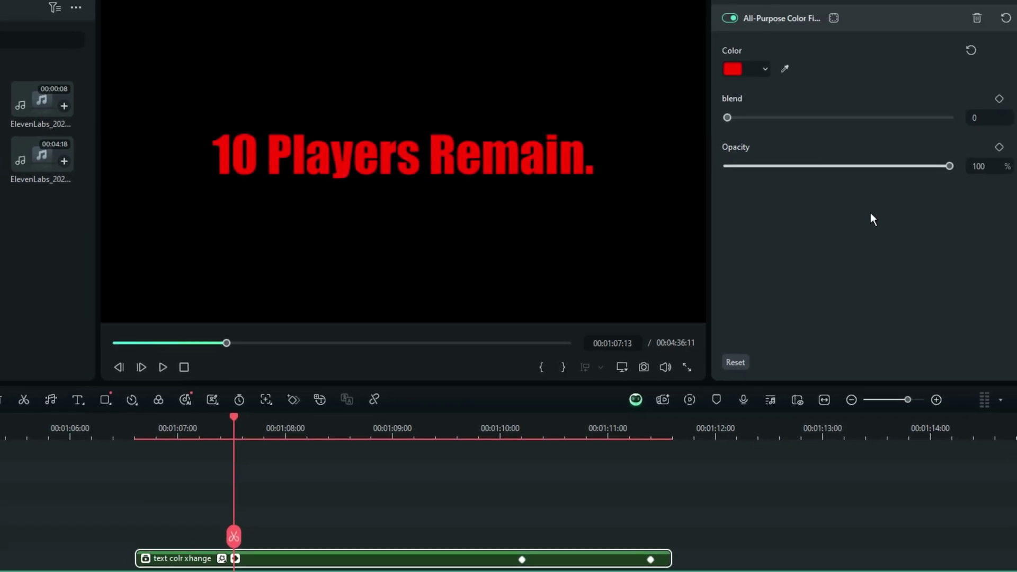
pyautogui.click(1000, 147)
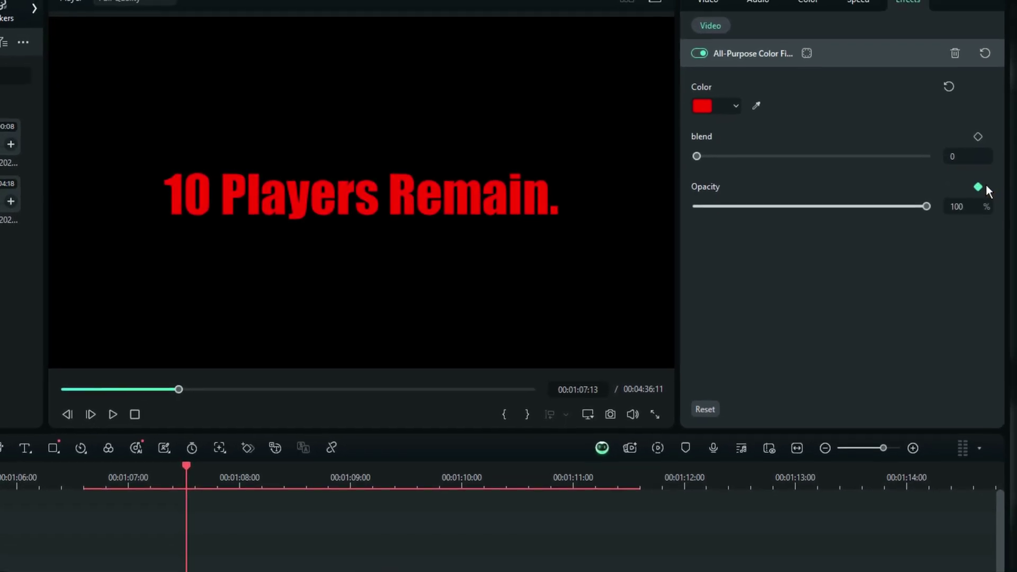
pyautogui.moveTo(926, 206); pyautogui.dragTo(670, 214)
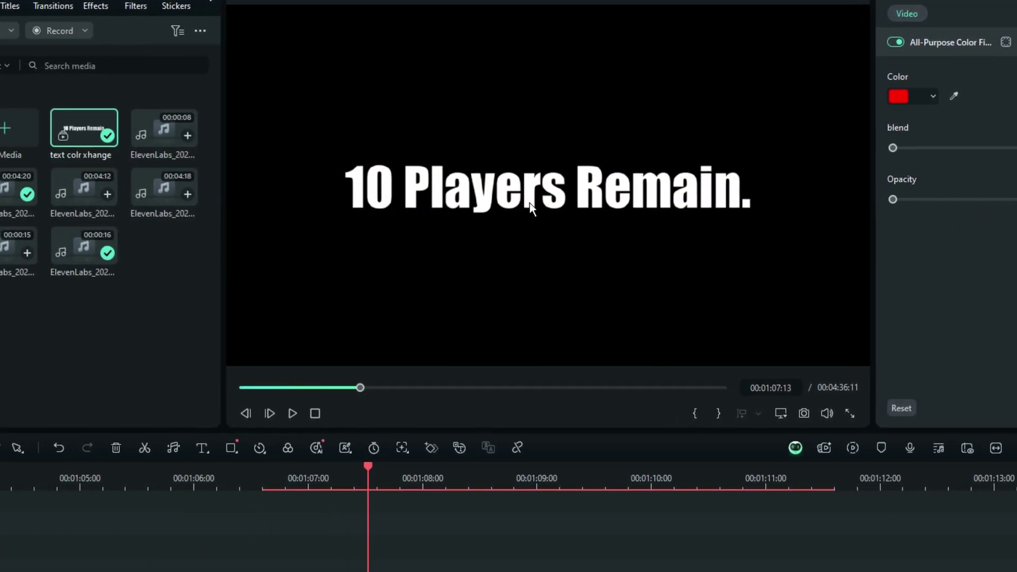
# Step: Keyframe the filter opacity to 96 at the clip's last frame and check the colour change
pyautogui.click(373, 570)
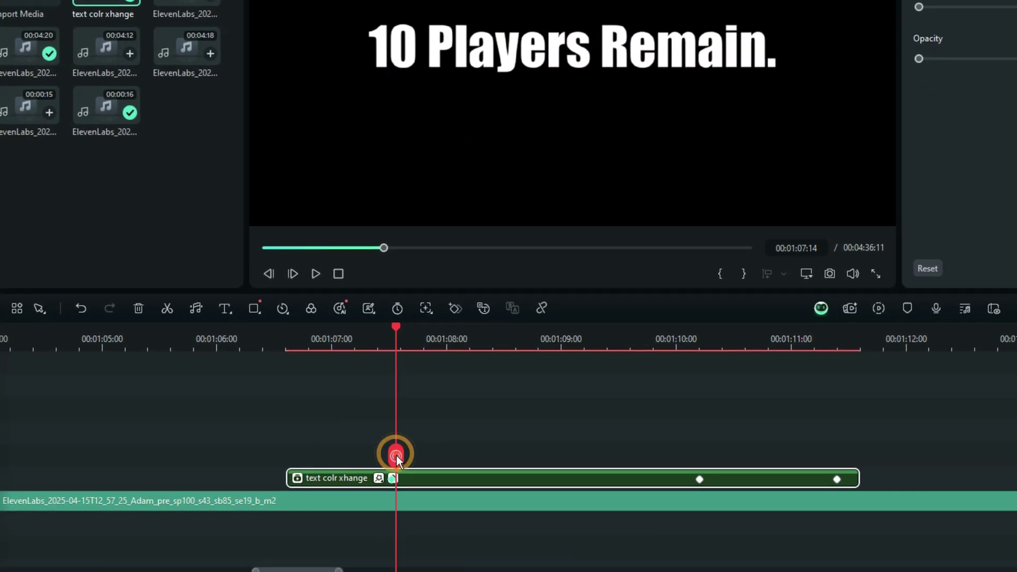
pyautogui.moveTo(396, 456); pyautogui.dragTo(781, 454)
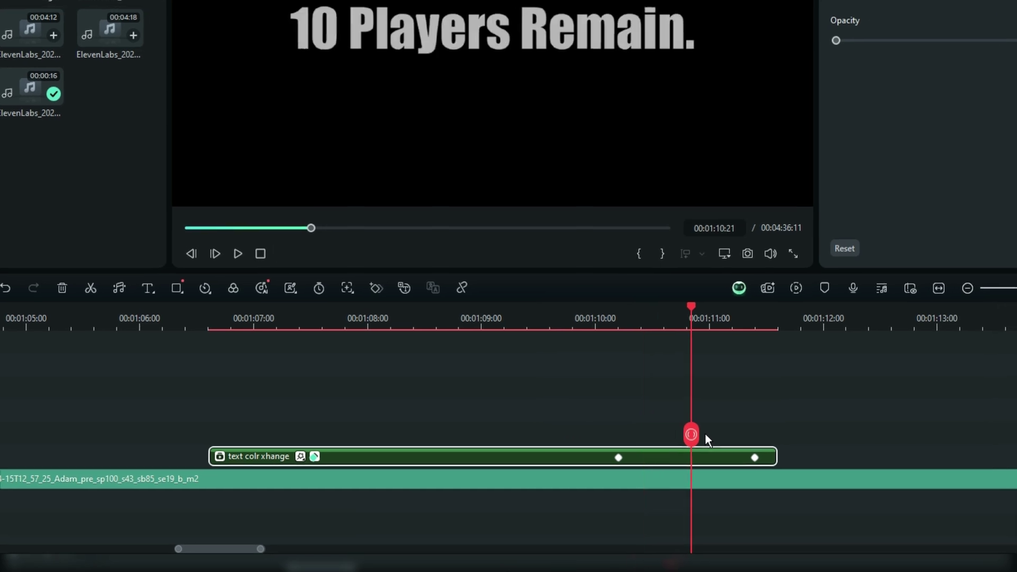
pyautogui.moveTo(705, 434); pyautogui.dragTo(765, 430)
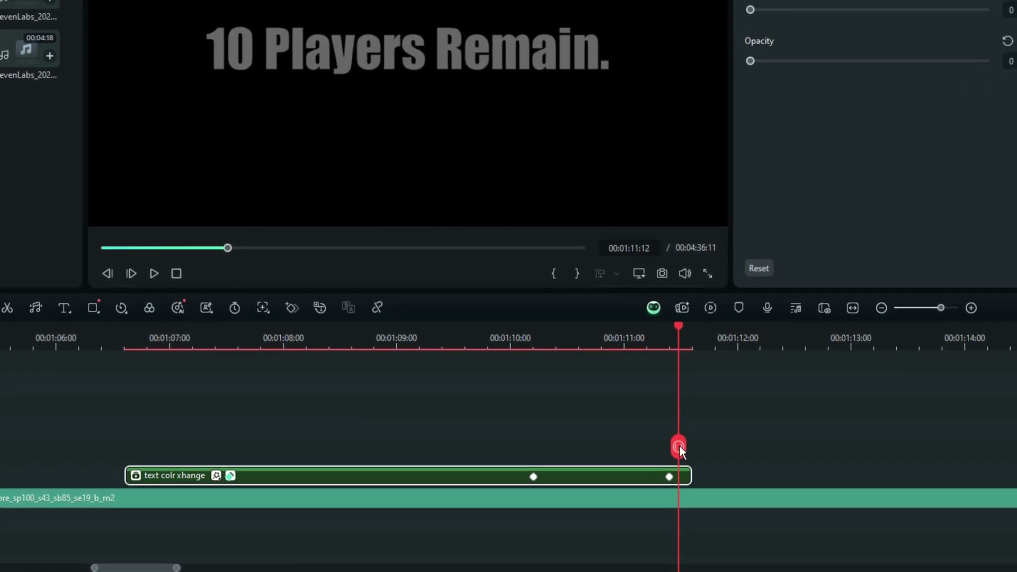
pyautogui.moveTo(679, 446); pyautogui.dragTo(687, 446)
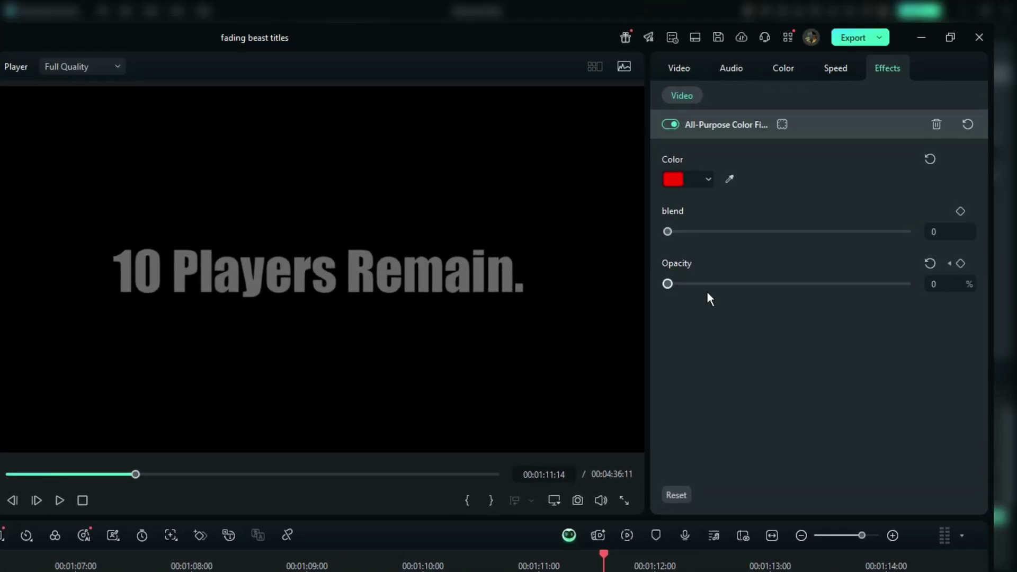
pyautogui.click(960, 284)
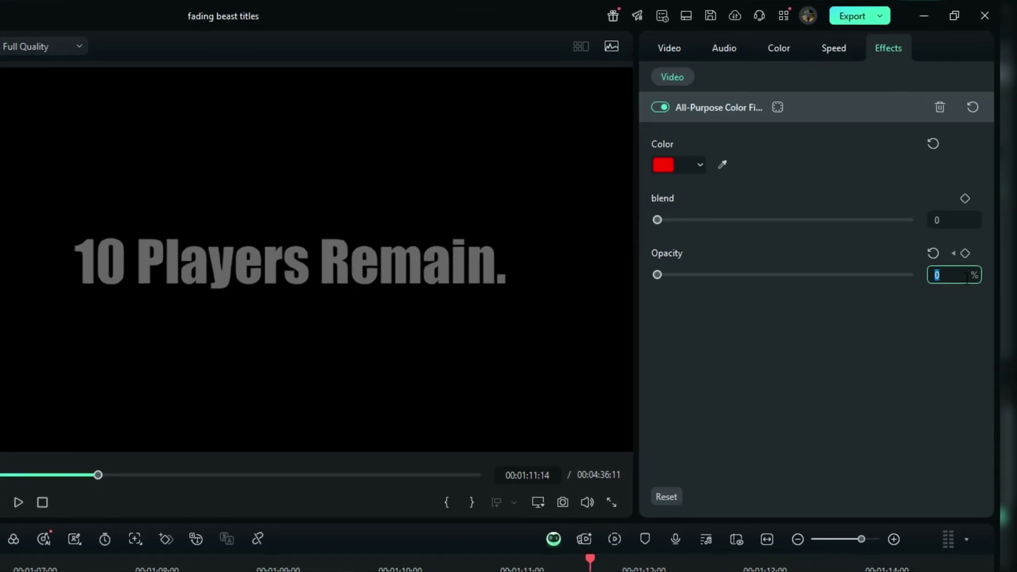
pyautogui.write('96')
pyautogui.click(949, 301)
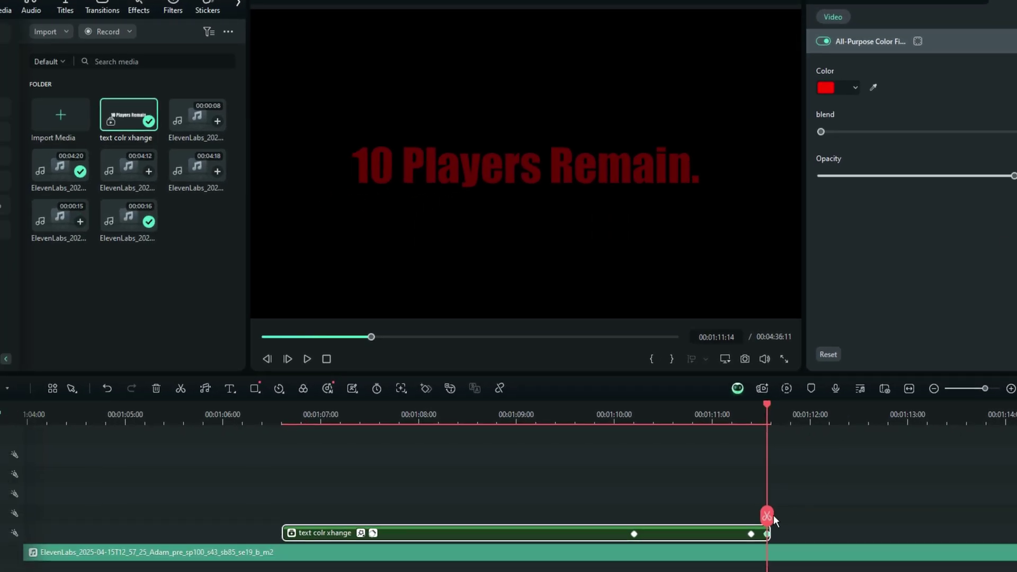
pyautogui.moveTo(765, 514); pyautogui.dragTo(521, 486)
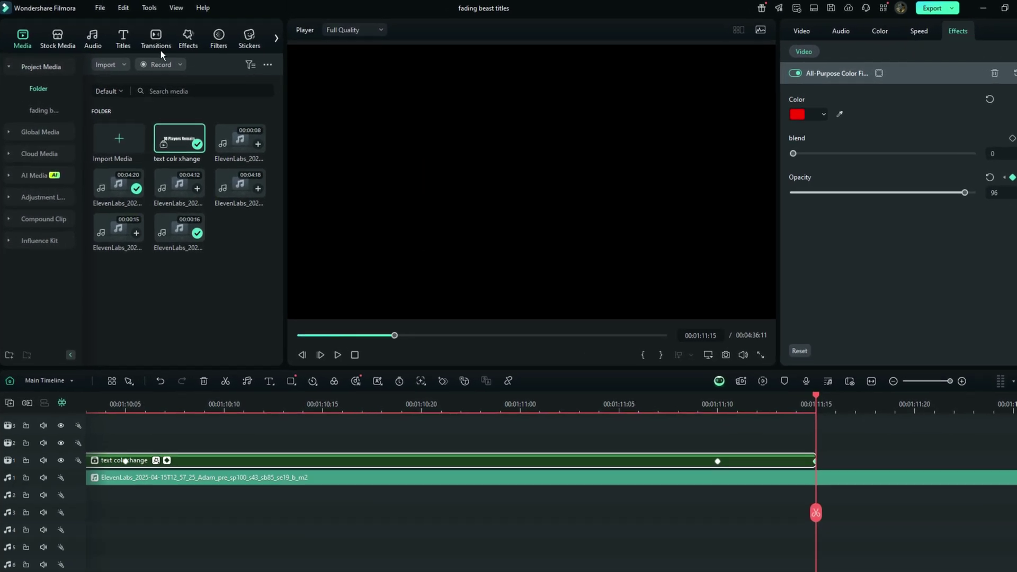
# Step: Add a Dissolve transition at the title clip's end, shortened to 00:00:00:22
pyautogui.click(151, 39)
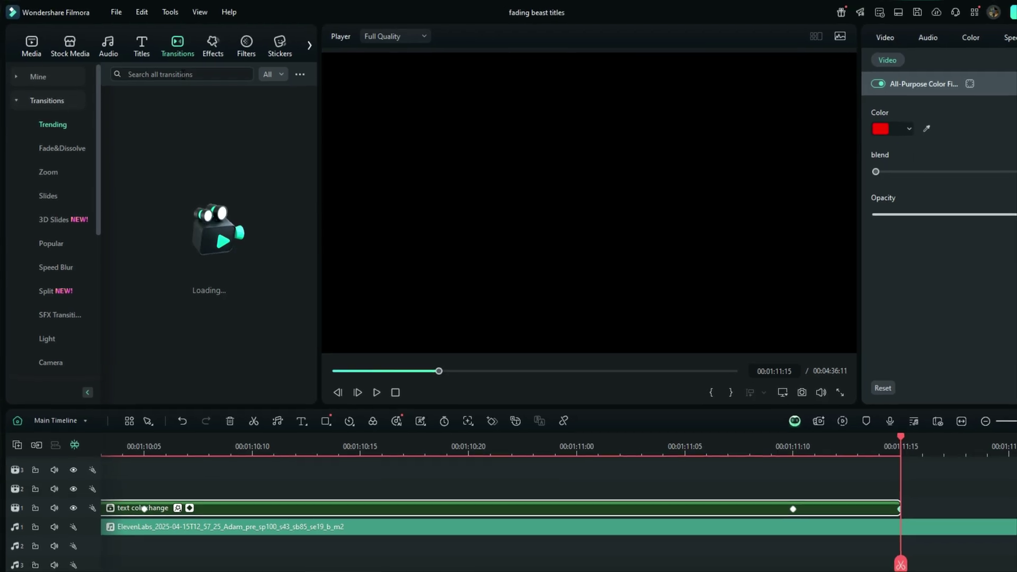
pyautogui.click(180, 74)
pyautogui.write('disso')
pyautogui.press('Return')
pyautogui.moveTo(139, 130); pyautogui.dragTo(627, 479)
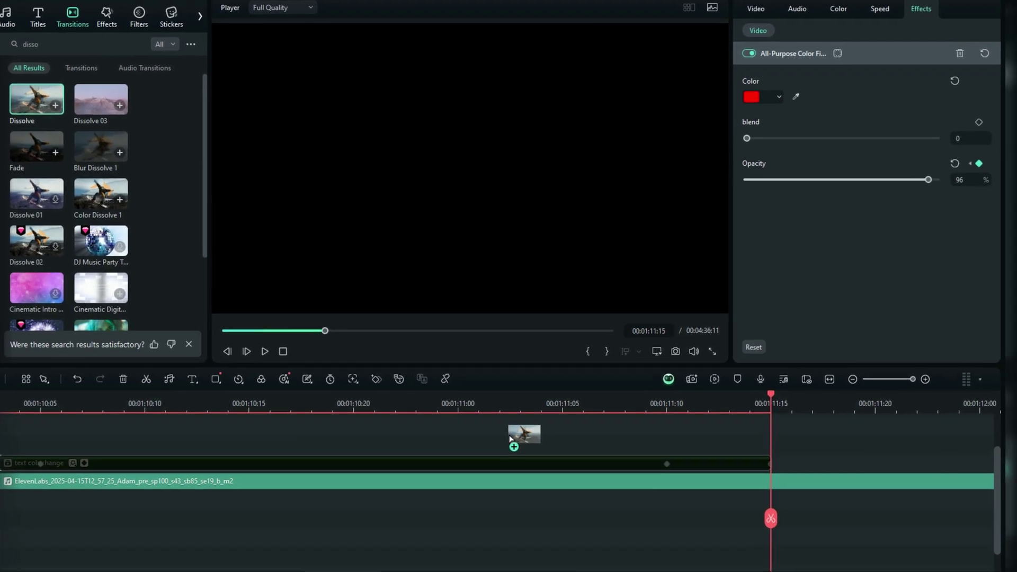
pyautogui.moveTo(509, 439); pyautogui.dragTo(509, 463)
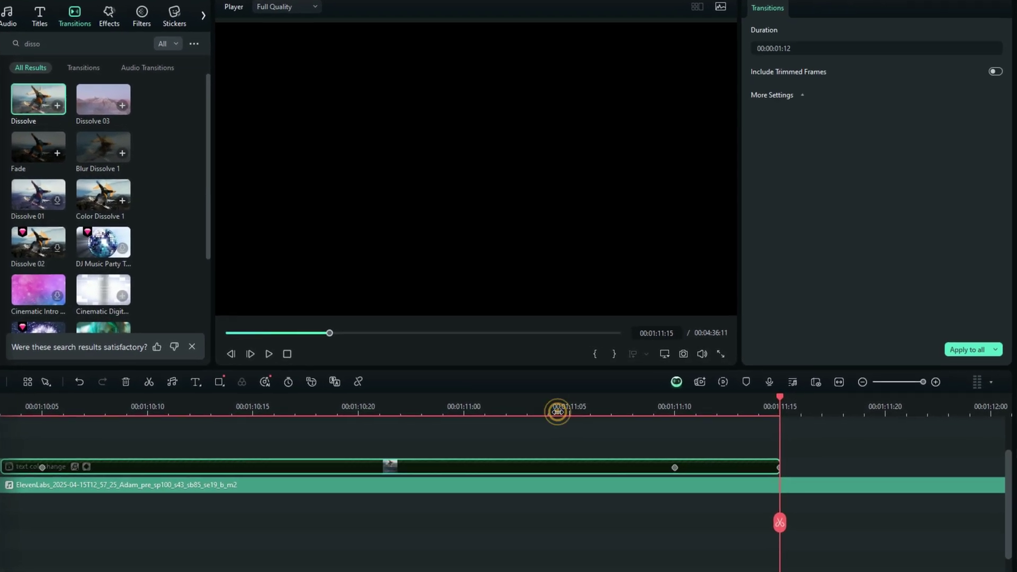
pyautogui.scroll(-3, 558, 412)
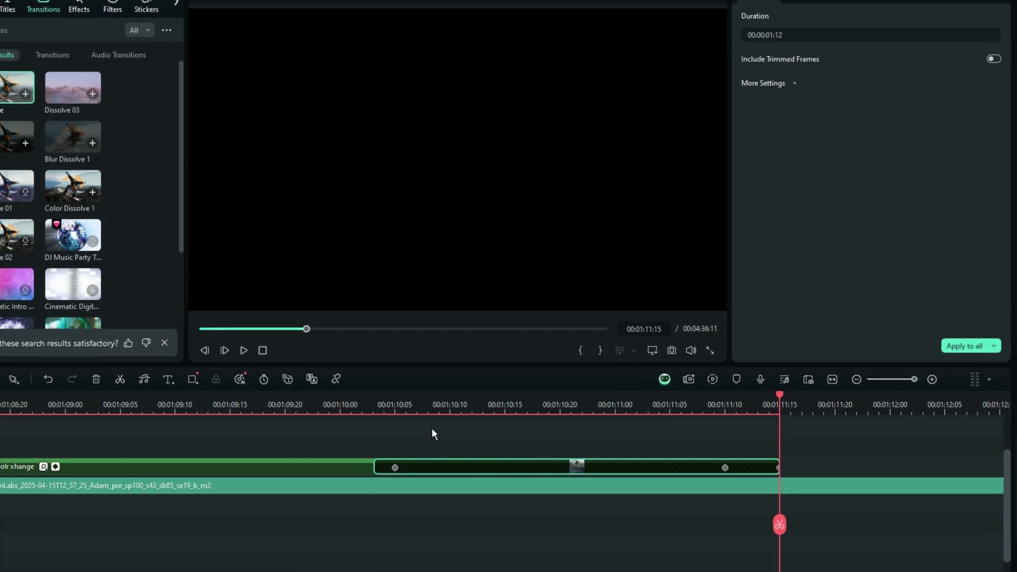
pyautogui.moveTo(362, 465); pyautogui.dragTo(530, 466)
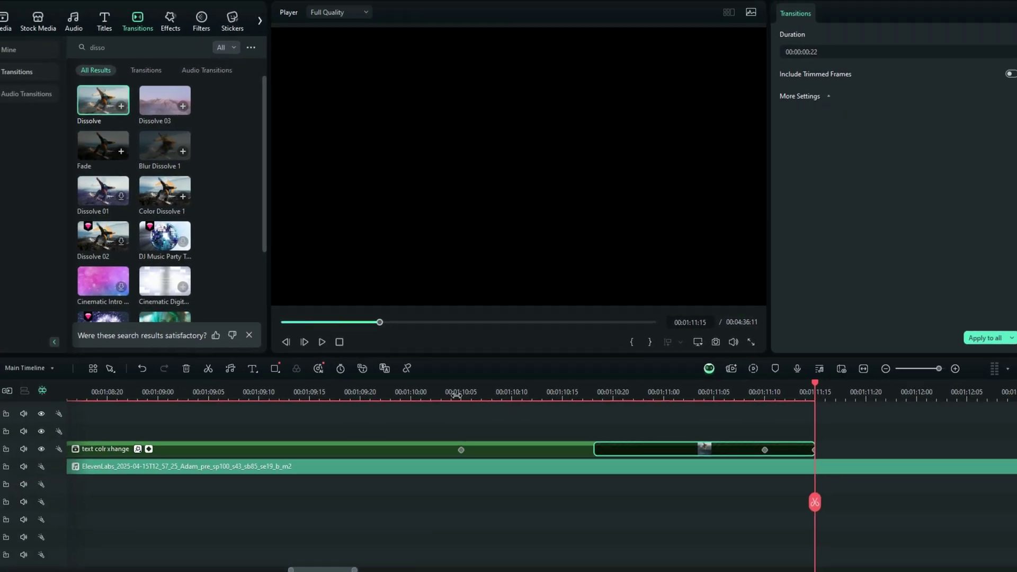
# Step: Play the title back from its start, letting the preview render
pyautogui.scroll(-3, 467, 396)
pyautogui.click(433, 394)
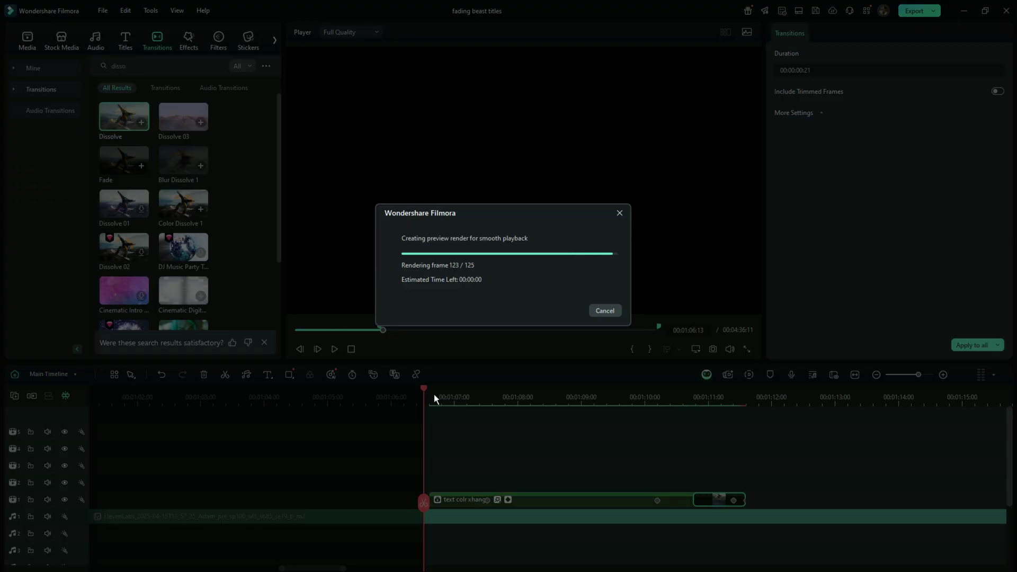